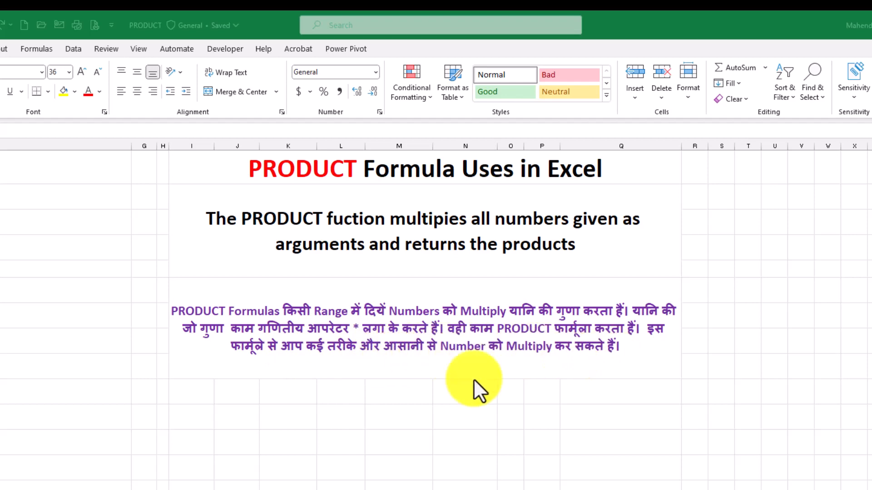
# Switch from the Product Formulas sheet to the Example 1 worksheet.
pyautogui.click(360, 416)
pyautogui.scroll(-1, 327, 405)
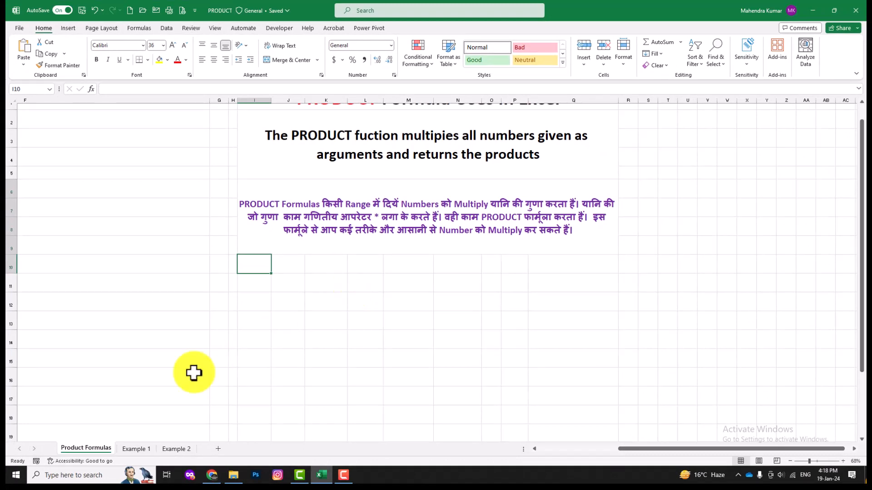
pyautogui.click(136, 449)
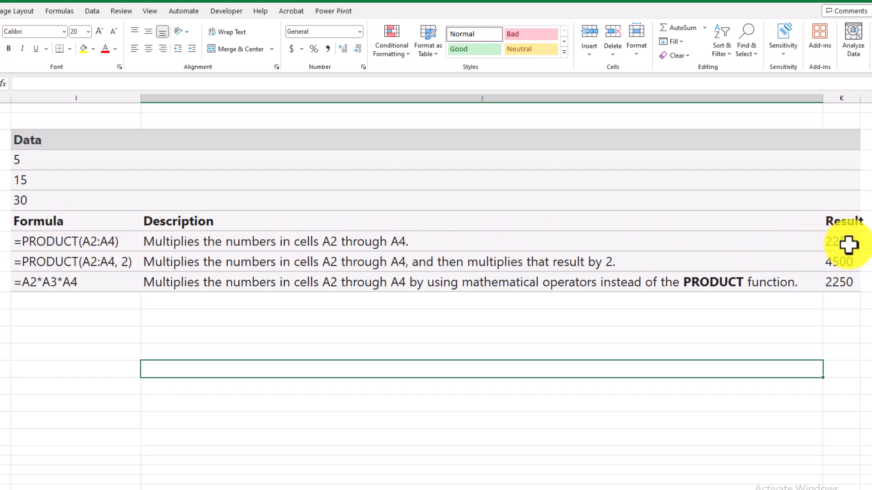
# Enter =PRODUCT(I4,I5,I6) in cell I12 to multiply the three data values as separate arguments.
pyautogui.click(89, 318)
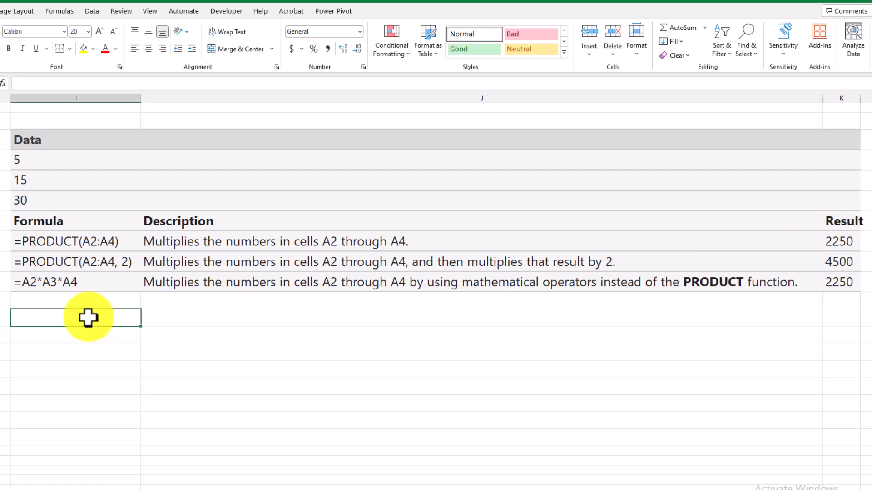
pyautogui.write('=')
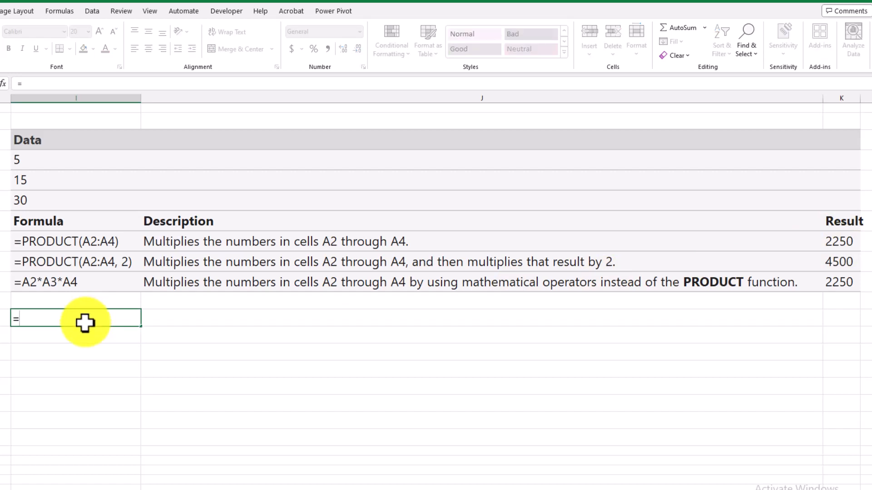
pyautogui.write('pro')
pyautogui.press('Down')
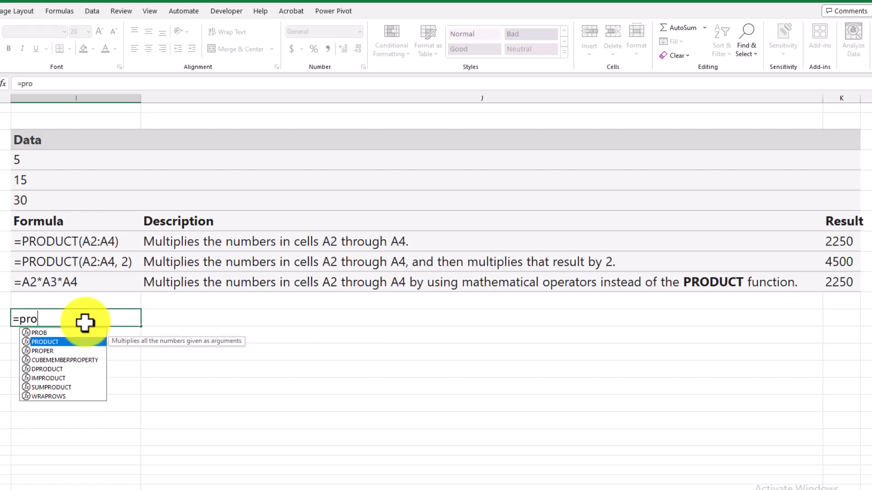
pyautogui.doubleClick(59, 342)
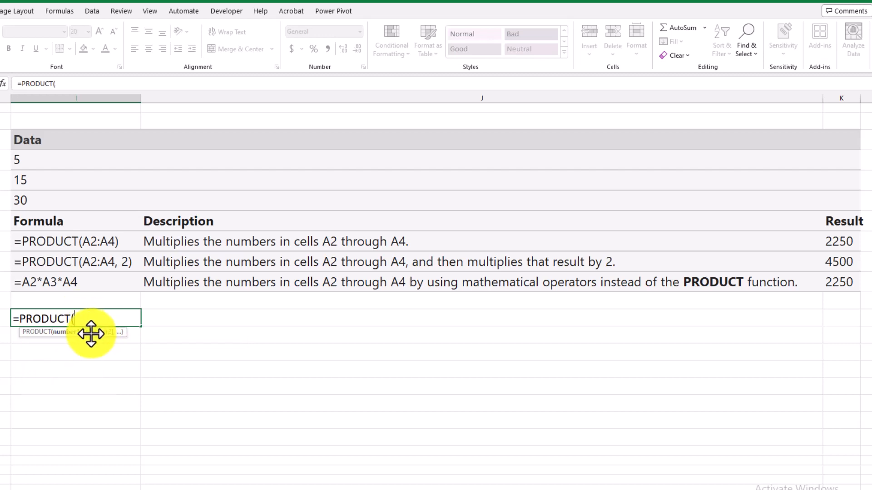
pyautogui.click(34, 167)
pyautogui.write(',')
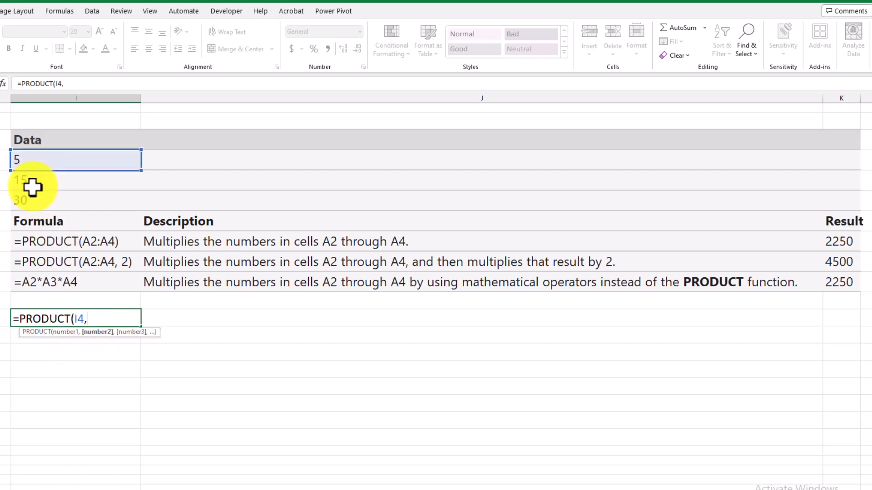
pyautogui.click(30, 185)
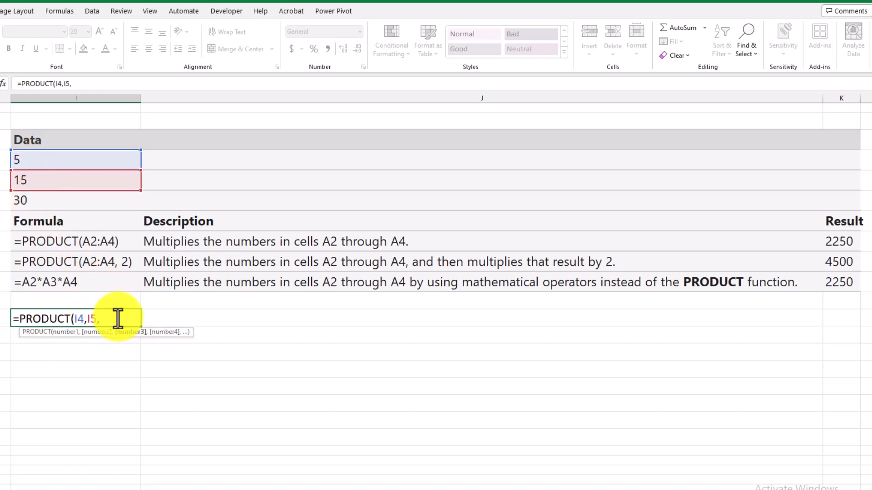
pyautogui.write(',')
pyautogui.click(36, 202)
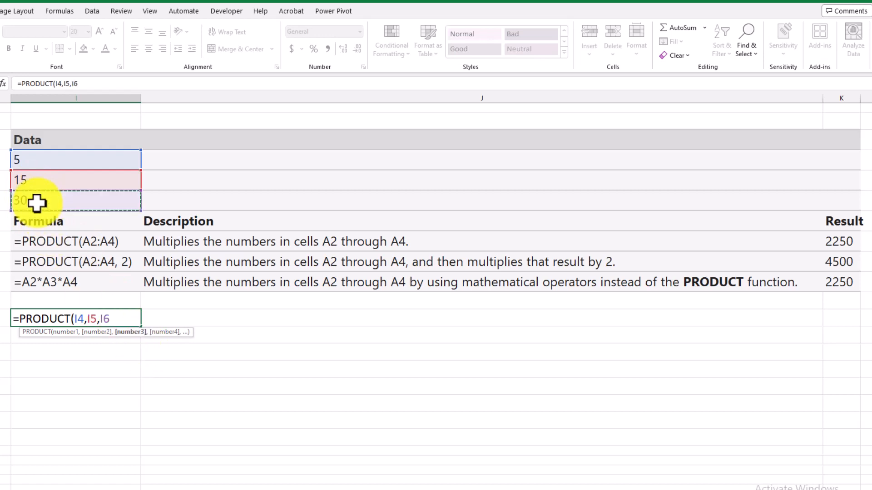
pyautogui.write(')')
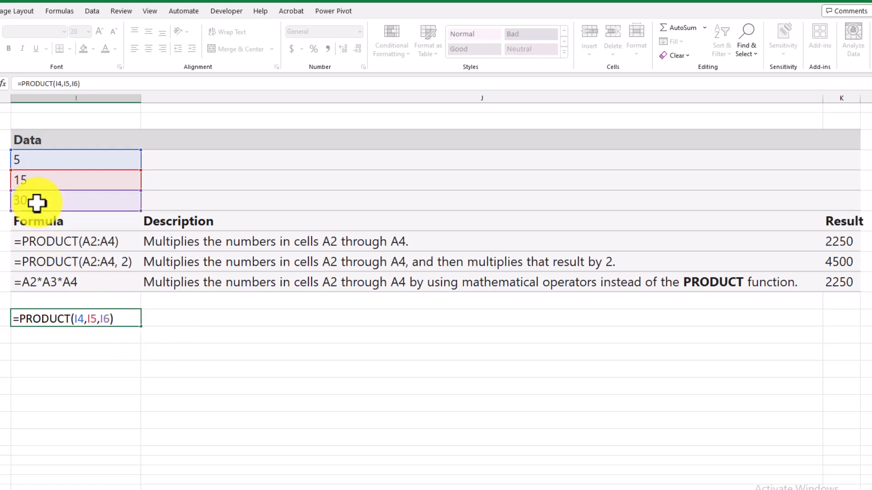
pyautogui.press('Return')
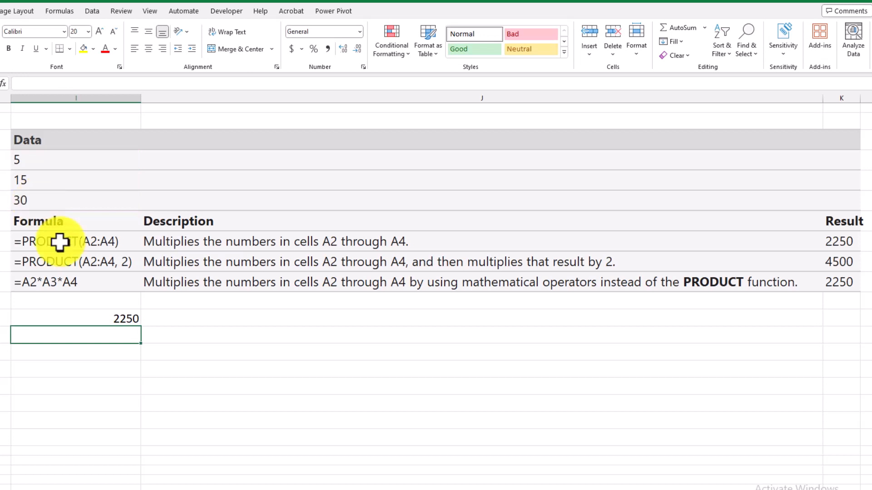
# Replace the formula in cell I12 with =PRODUCT(I4:I6), using the data range as a single argument.
pyautogui.click(109, 319)
pyautogui.write('=')
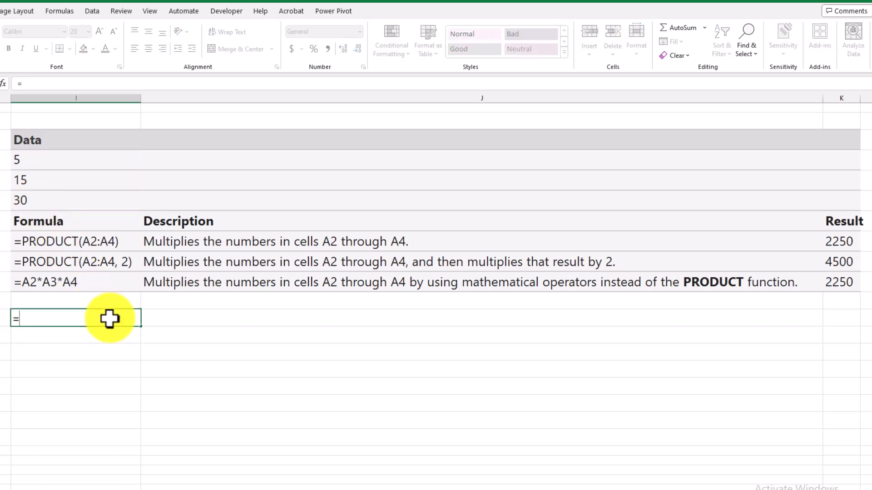
pyautogui.write('pro')
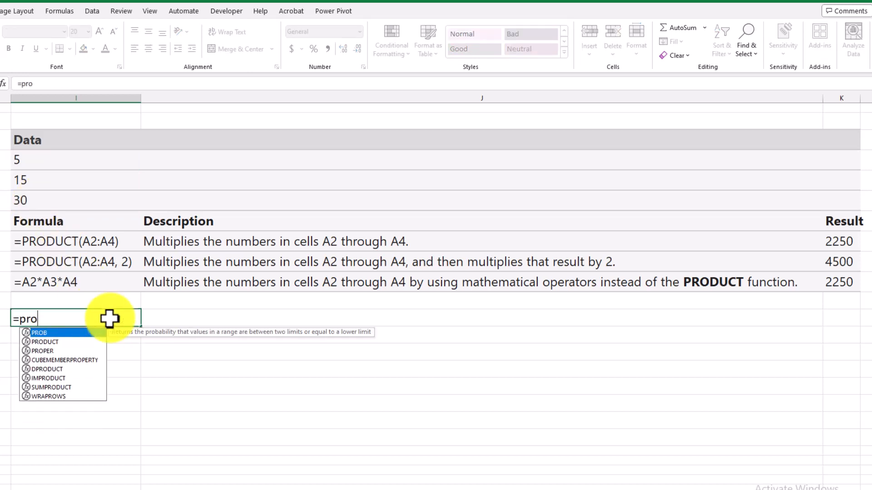
pyautogui.press('Down')
pyautogui.press('Tab')
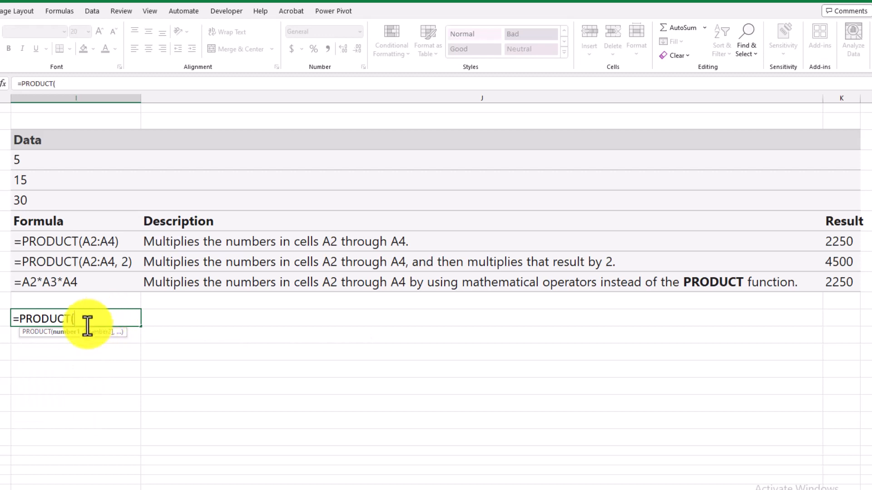
pyautogui.click(39, 160)
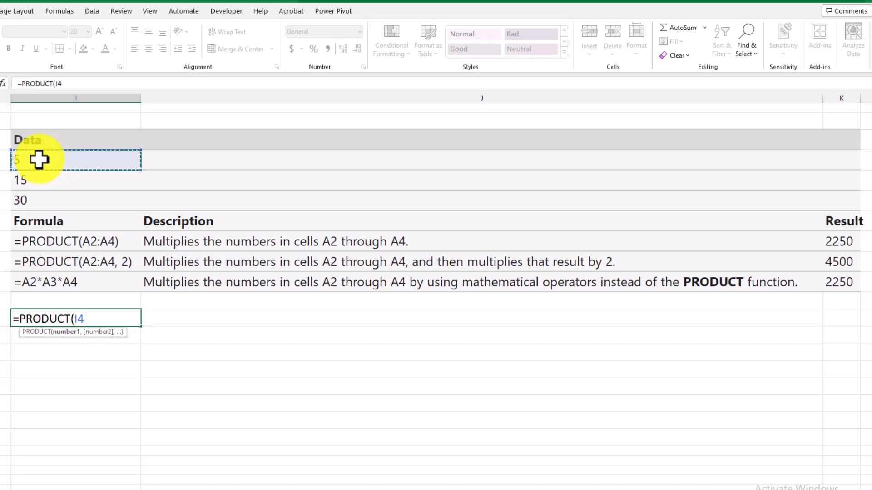
pyautogui.moveTo(38, 159); pyautogui.dragTo(39, 196)
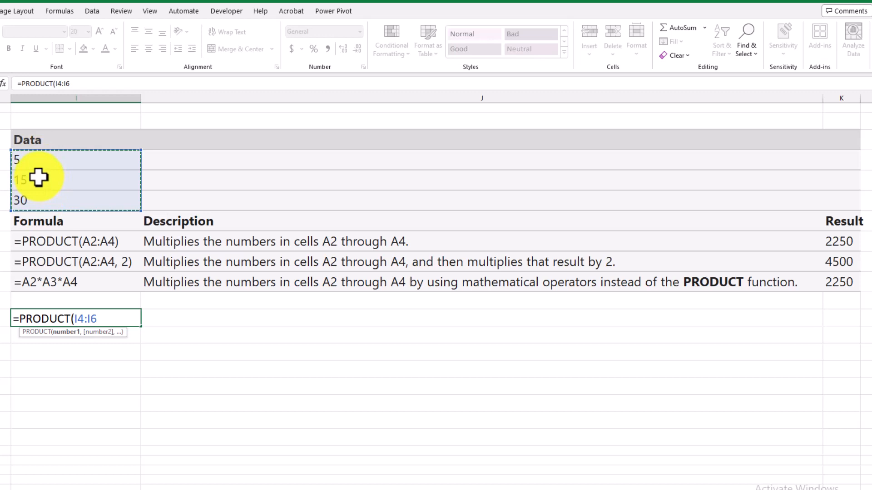
pyautogui.write(')')
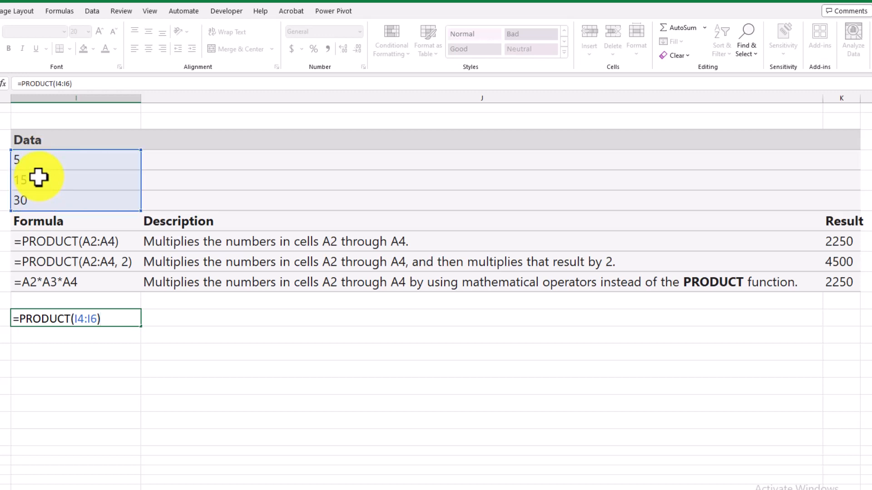
pyautogui.press('Return')
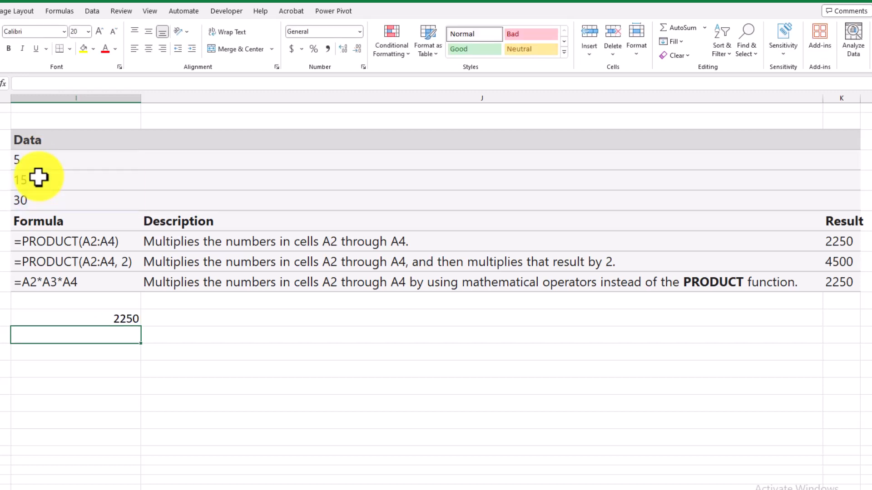
pyautogui.click(120, 321)
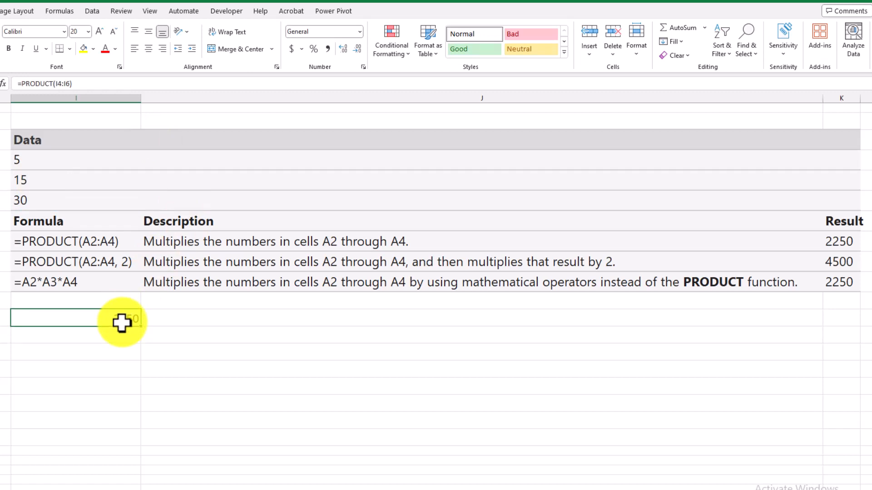
# Enter =PRODUCT(I4:I6,2) in cell I13 to multiply the data range and an extra factor of 2.
pyautogui.click(103, 340)
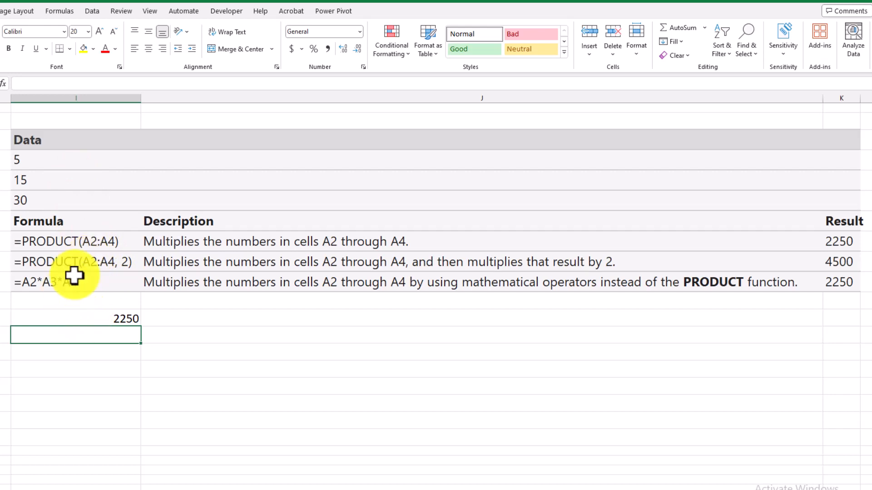
pyautogui.write('=')
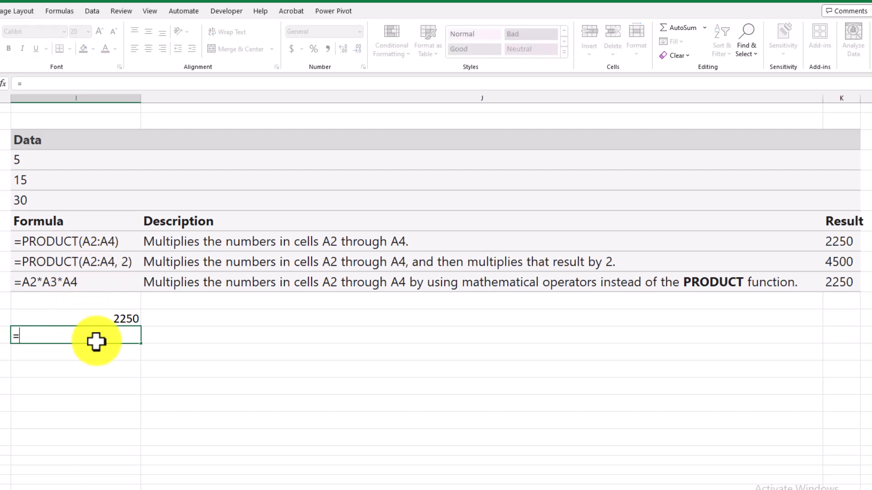
pyautogui.write('pro')
pyautogui.press('Down')
pyautogui.press('Tab')
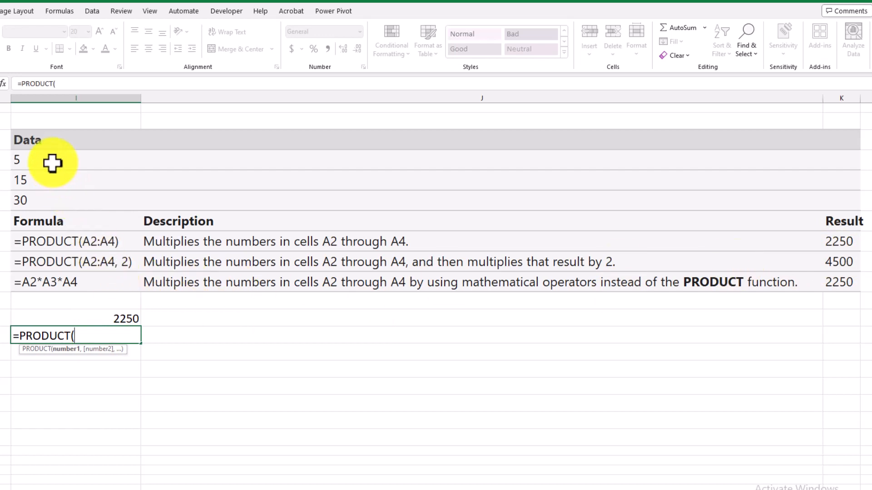
pyautogui.moveTo(50, 159); pyautogui.dragTo(44, 199)
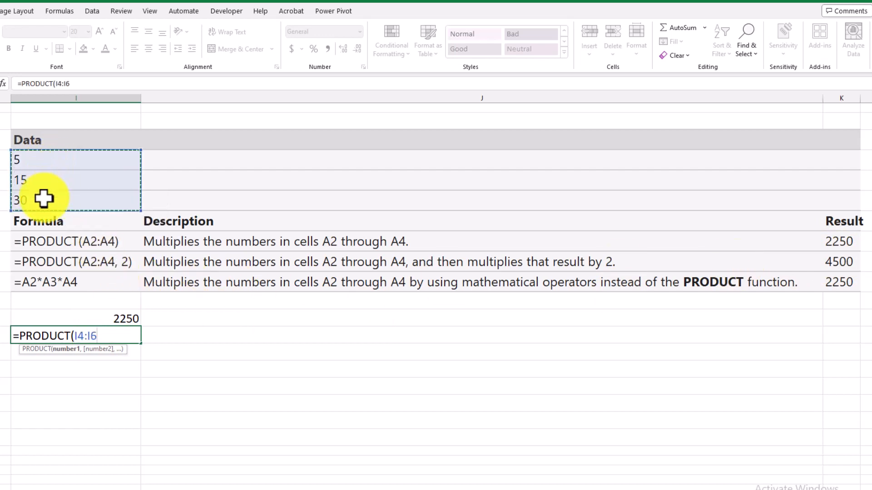
pyautogui.write(',')
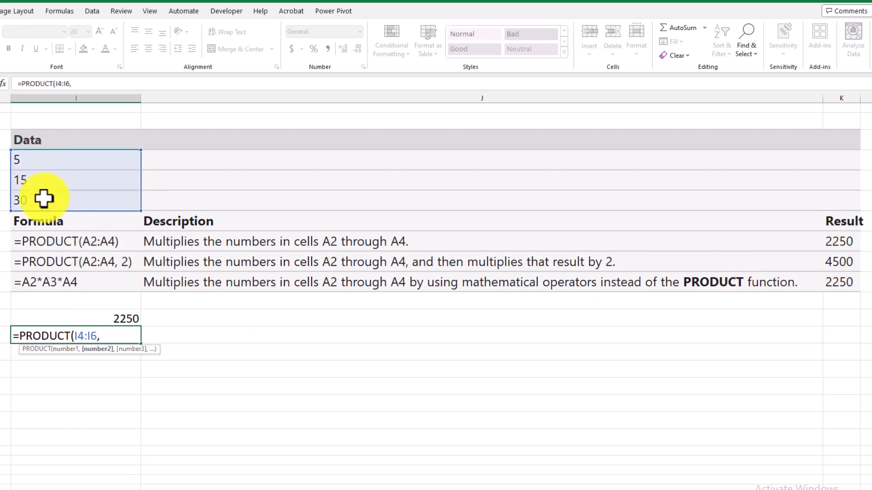
pyautogui.write('2)')
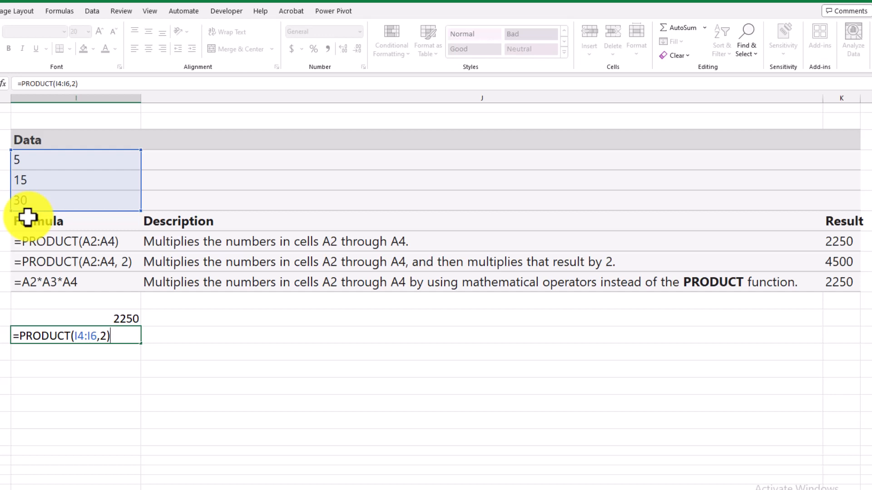
pyautogui.press('Return')
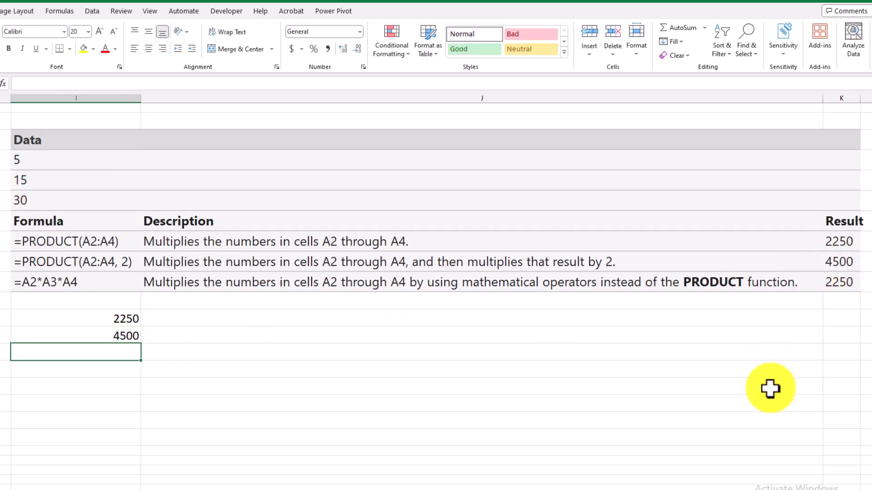
# Enter =I4*I5*I6 in cell I14 to multiply the three data values with the multiplication operator.
pyautogui.press('Left')
pyautogui.press('Left')
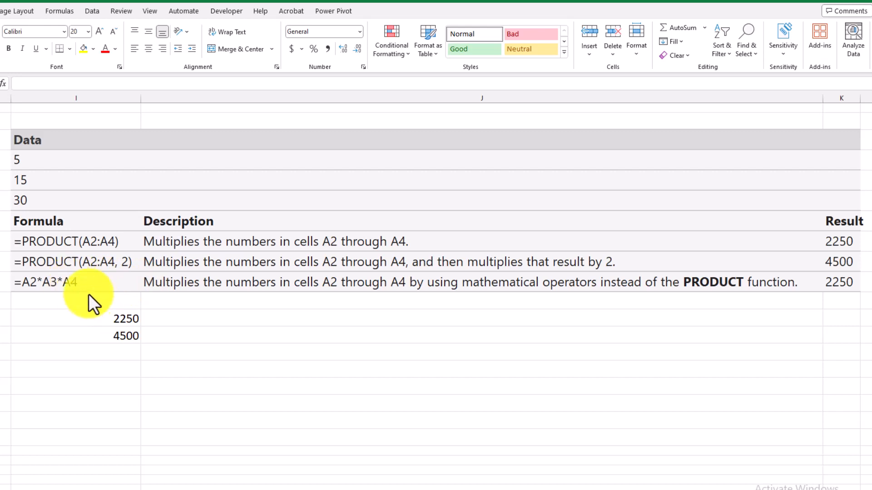
pyautogui.click(104, 350)
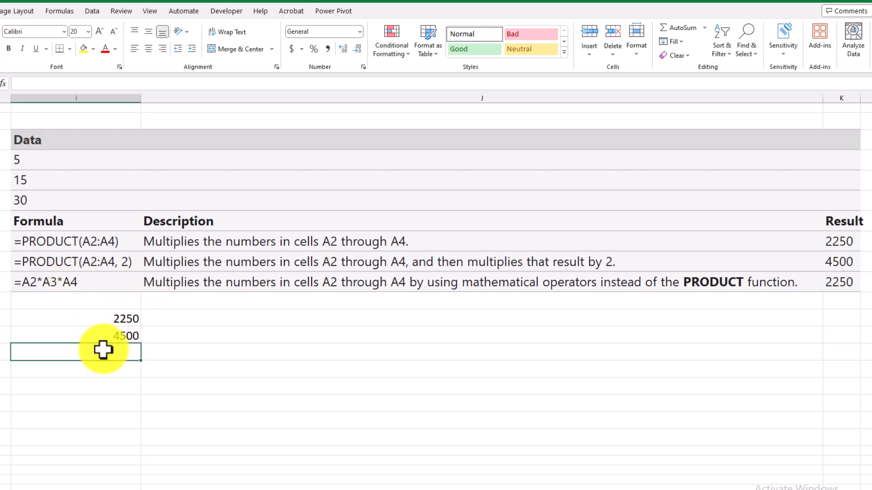
pyautogui.write('=')
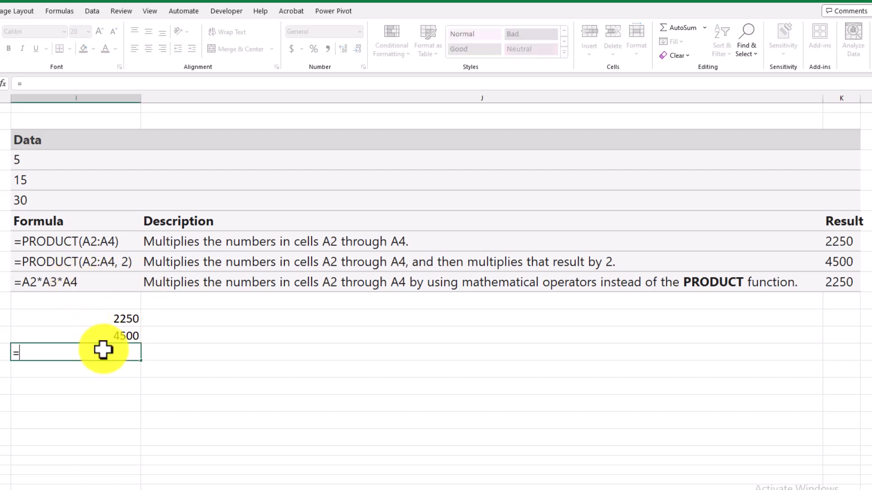
pyautogui.click(68, 162)
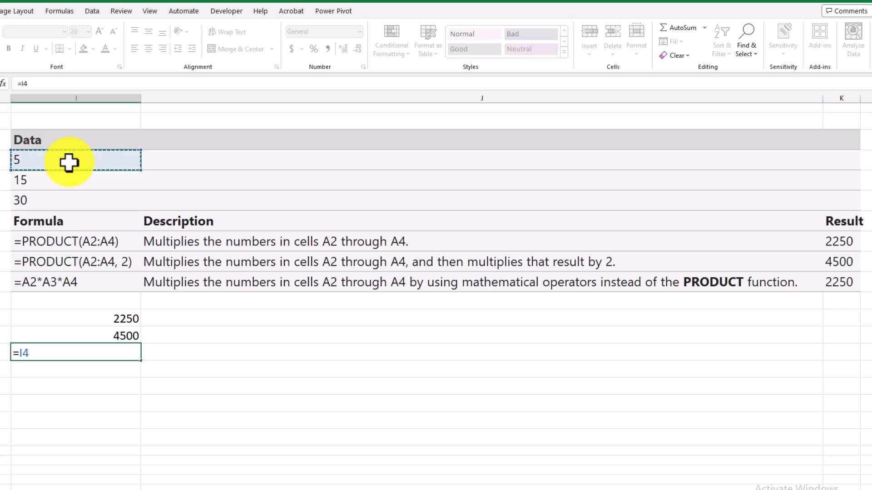
pyautogui.write('*')
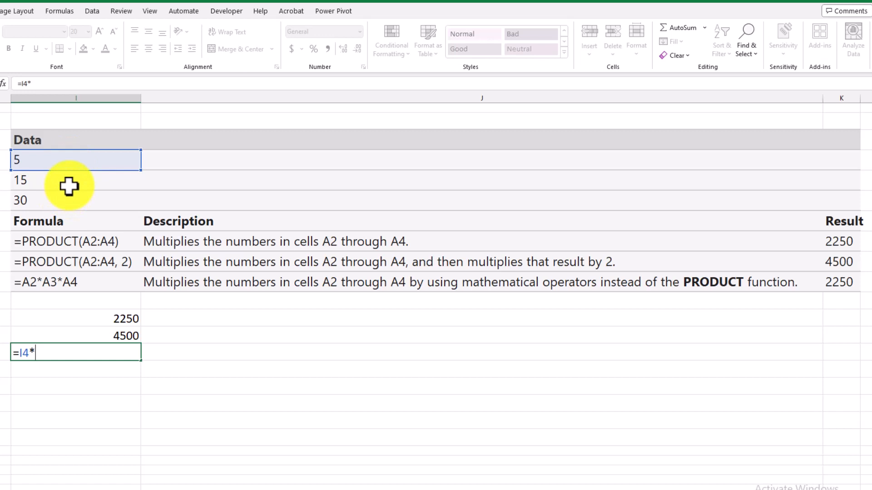
pyautogui.click(69, 186)
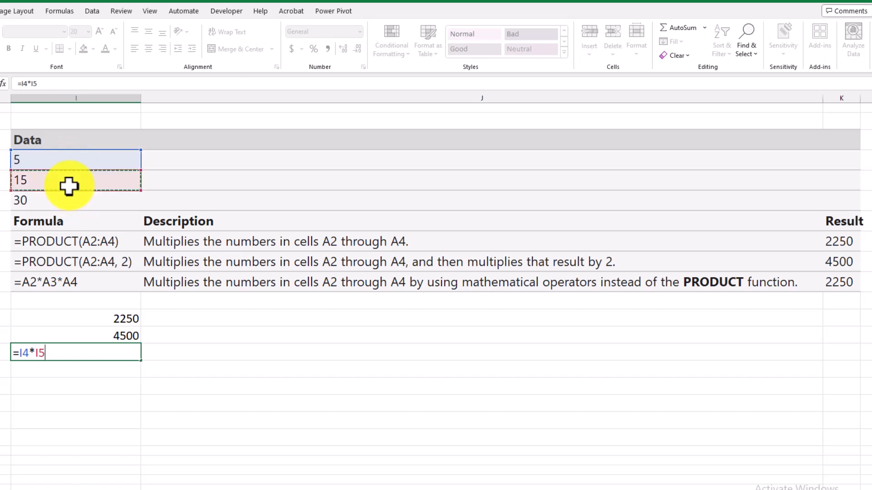
pyautogui.write('*')
pyautogui.click(78, 203)
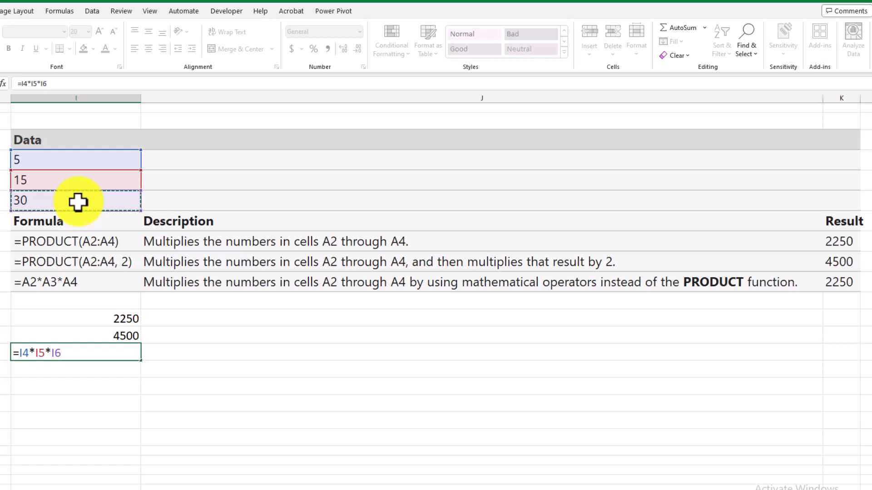
pyautogui.hotkey('ctrl', 'Return')
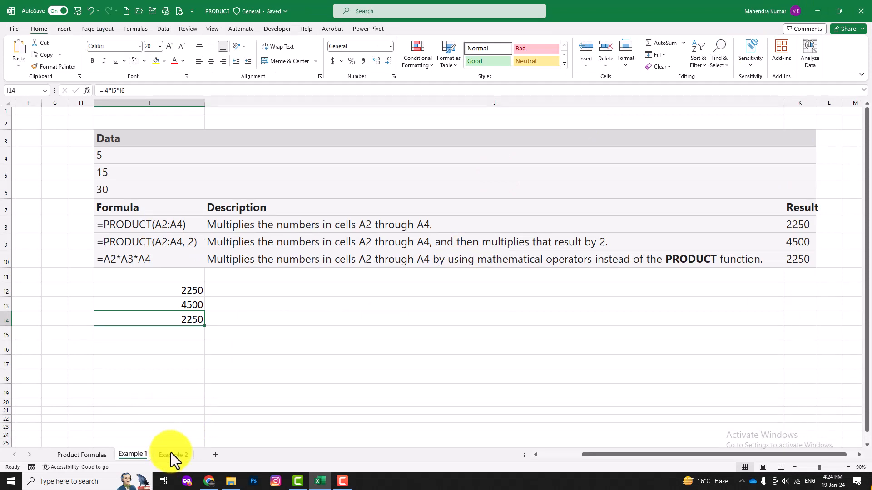
# Switch to the Example 2 worksheet containing the currency note table.
pyautogui.click(171, 453)
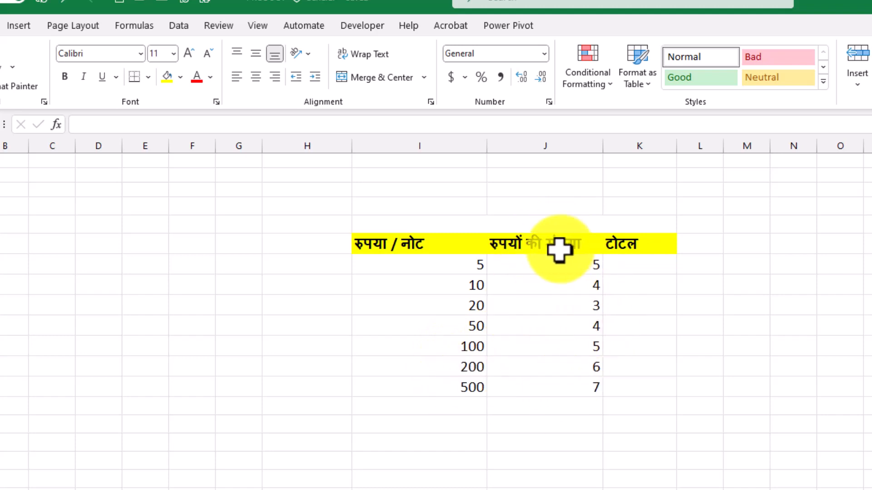
pyautogui.moveTo(555, 252); pyautogui.dragTo(557, 350)
pyautogui.click(557, 348)
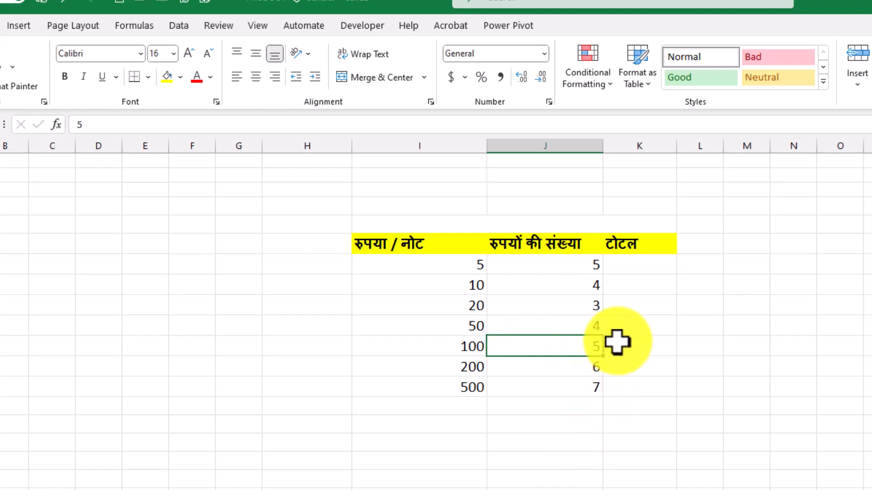
# Enter =PRODUCT(I7:J7) in cell K7 and fill the formula down through K13 for every note denomination.
pyautogui.click(641, 269)
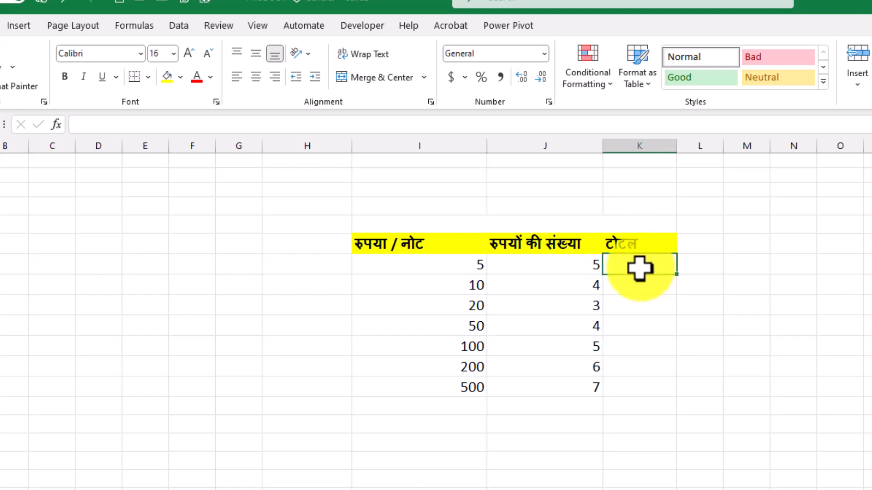
pyautogui.write('=')
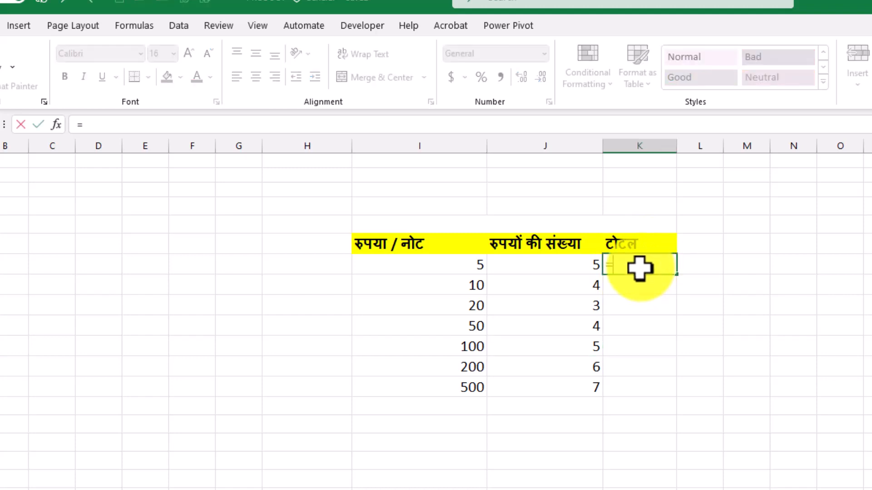
pyautogui.write('pro')
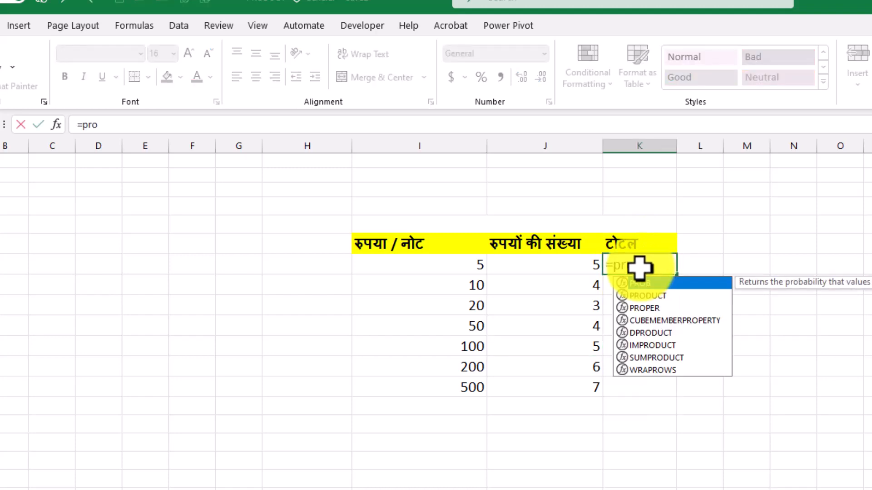
pyautogui.press('Down')
pyautogui.press('Tab')
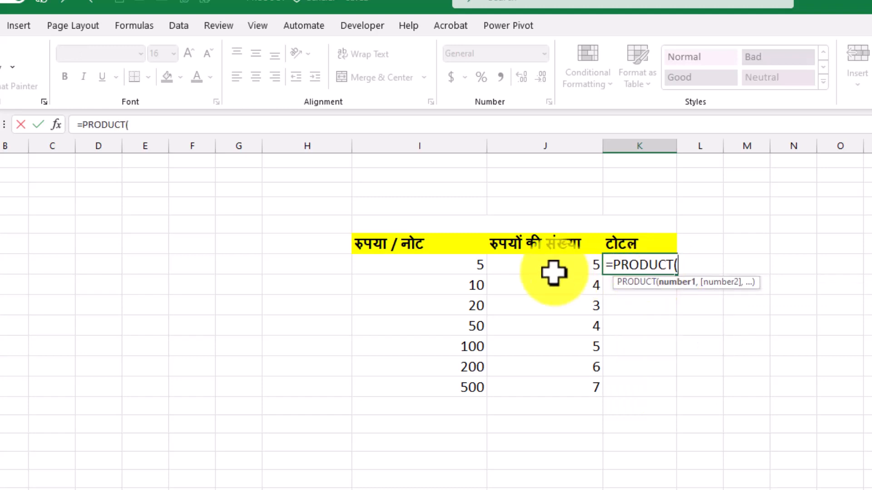
pyautogui.moveTo(450, 267); pyautogui.dragTo(516, 268)
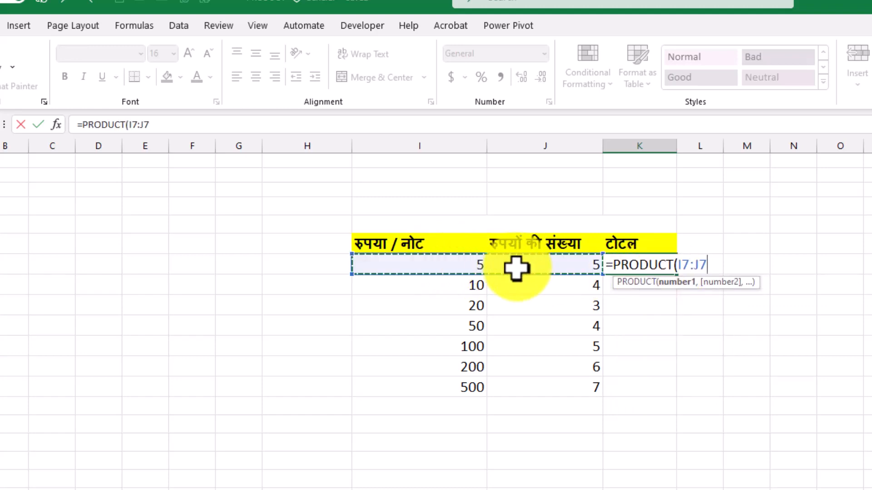
pyautogui.write(')')
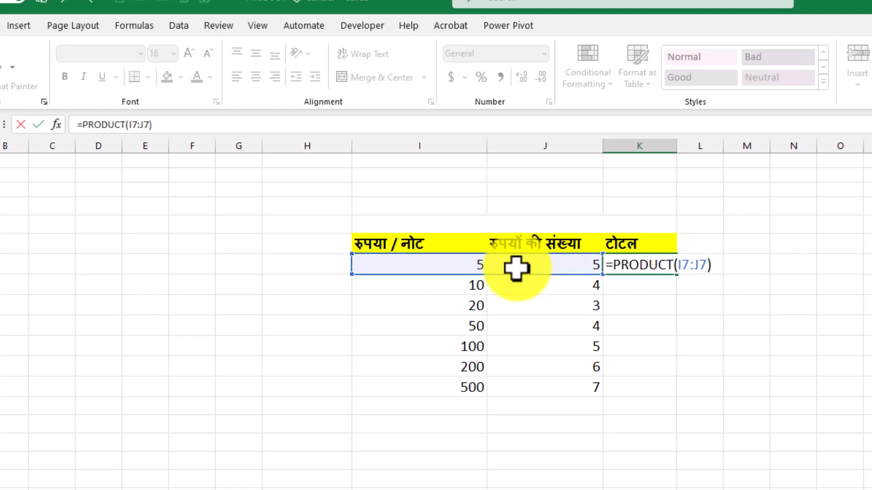
pyautogui.press('Return')
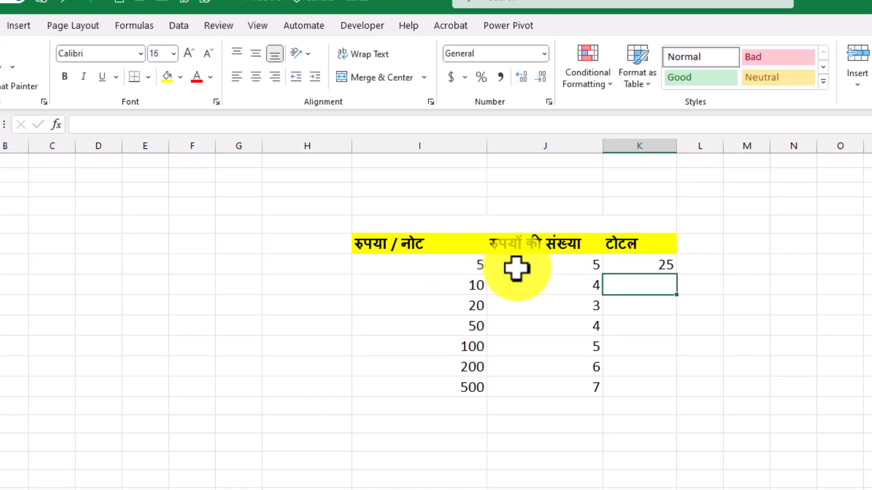
pyautogui.click(649, 264)
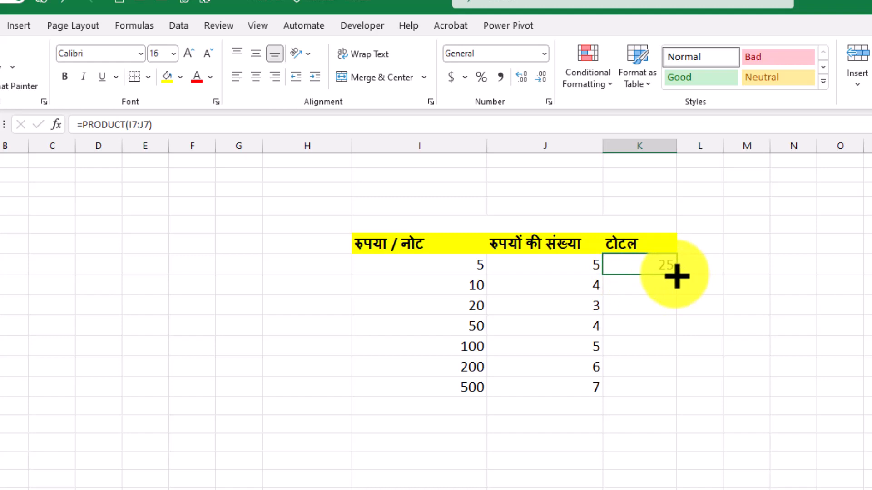
pyautogui.moveTo(677, 276); pyautogui.dragTo(673, 395)
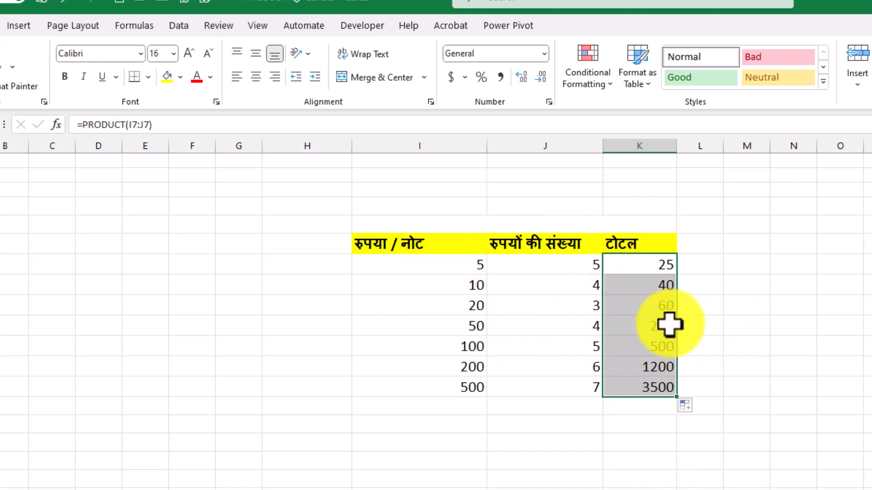
# Label cell J14 as Total and enter =SUM(K7:K13) in K14 to add up the note amounts.
pyautogui.click(590, 407)
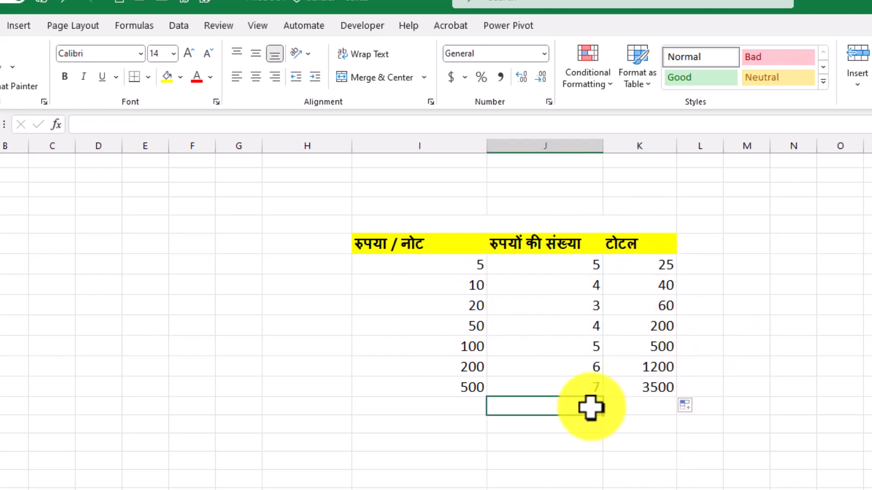
pyautogui.write('Total')
pyautogui.press('Tab')
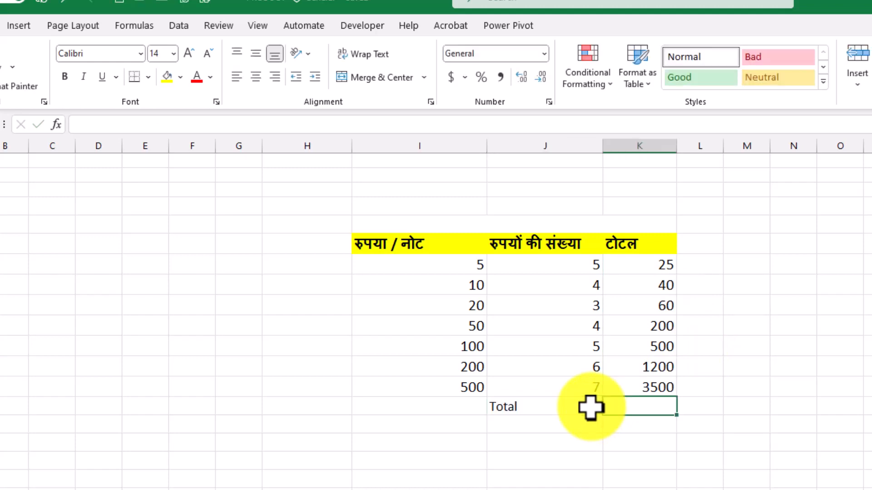
pyautogui.write('=sum')
pyautogui.press('Tab')
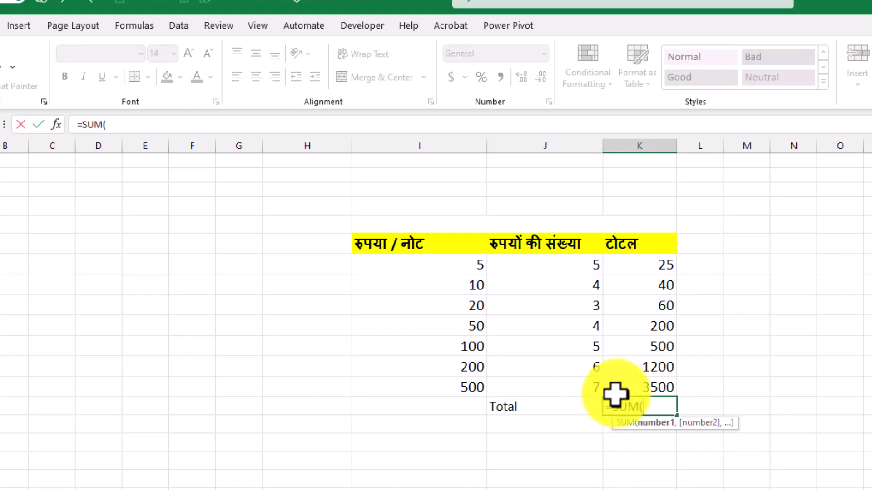
pyautogui.moveTo(640, 264); pyautogui.dragTo(634, 379)
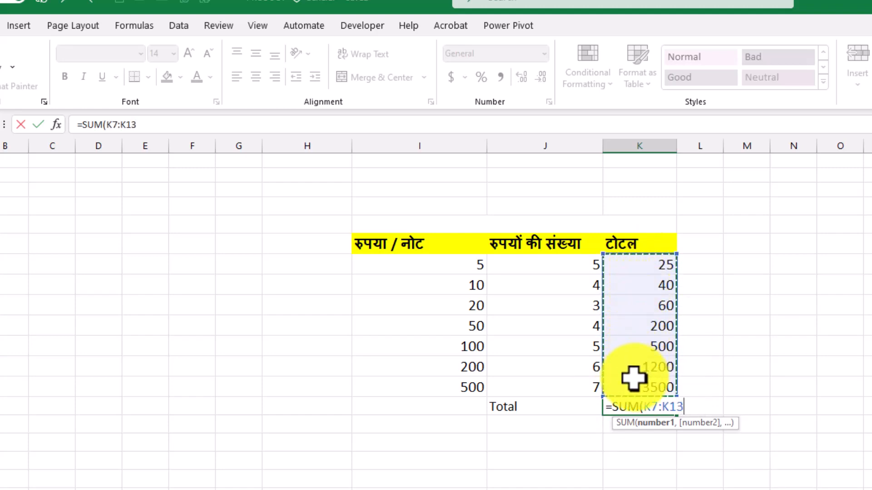
pyautogui.hotkey('shift', 'Tab')
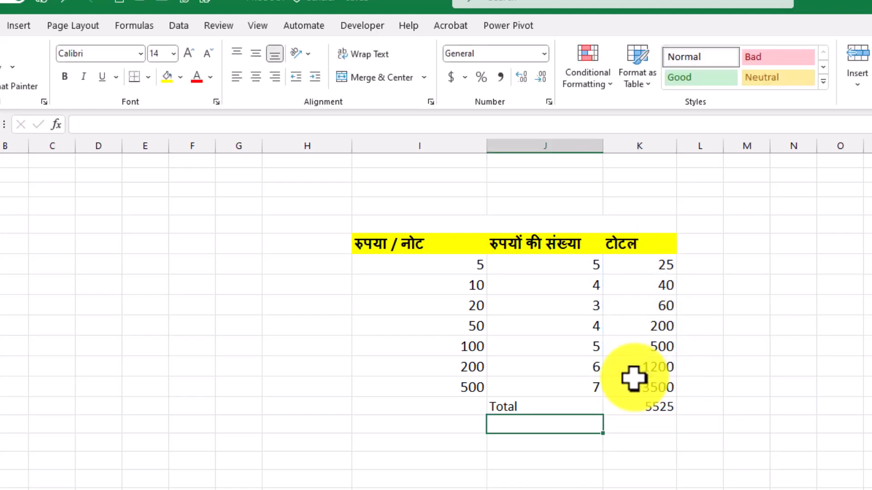
# Make the Total label and its sum in J14:K14 bold.
pyautogui.moveTo(529, 407); pyautogui.dragTo(642, 406)
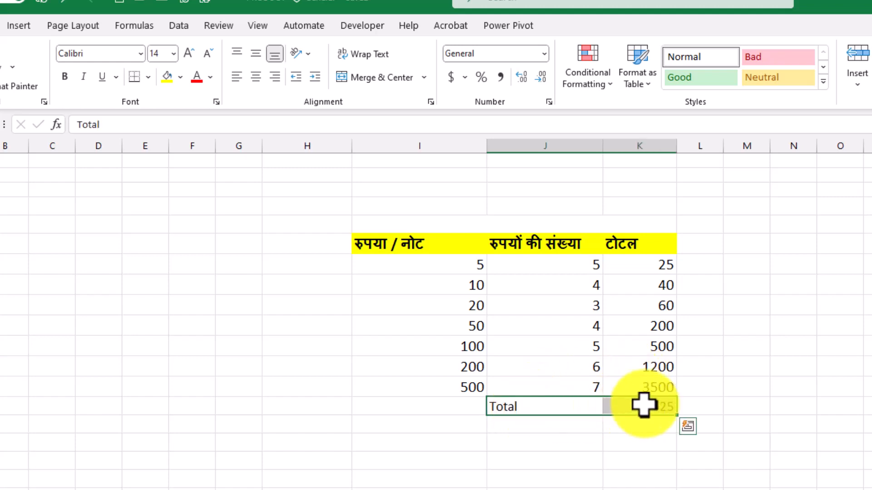
pyautogui.hotkey('ctrl', 'b')
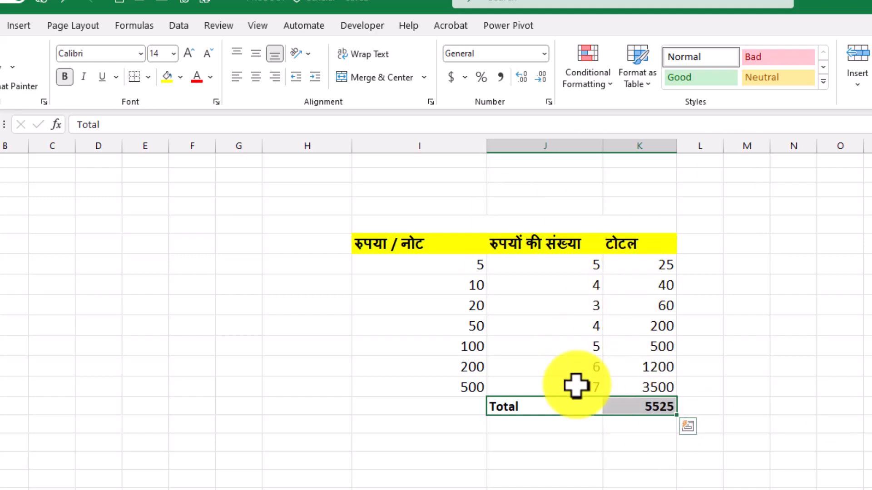
# Set the note count for the 20 rupee denomination in cell J9 to 5.
pyautogui.click(576, 306)
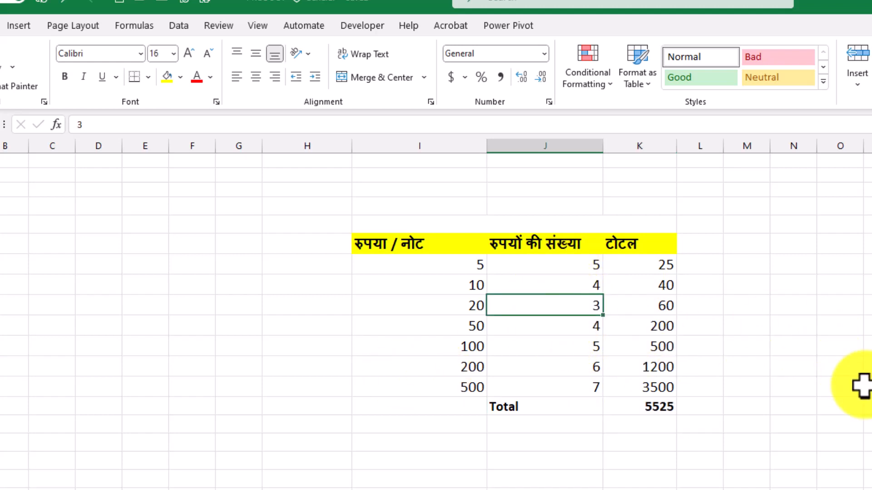
pyautogui.write('5')
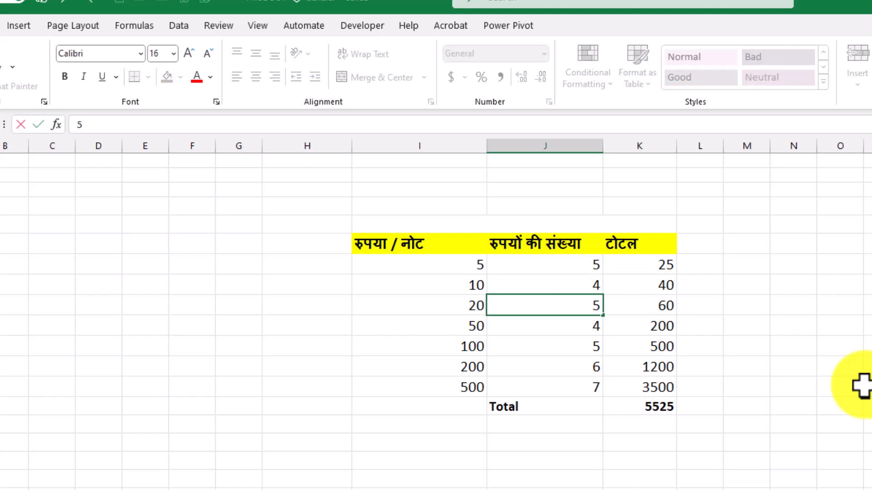
pyautogui.press('Return')
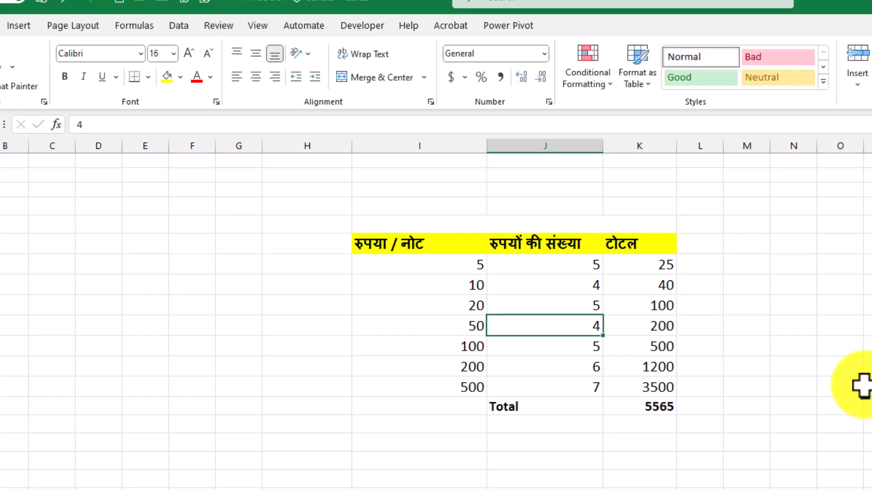